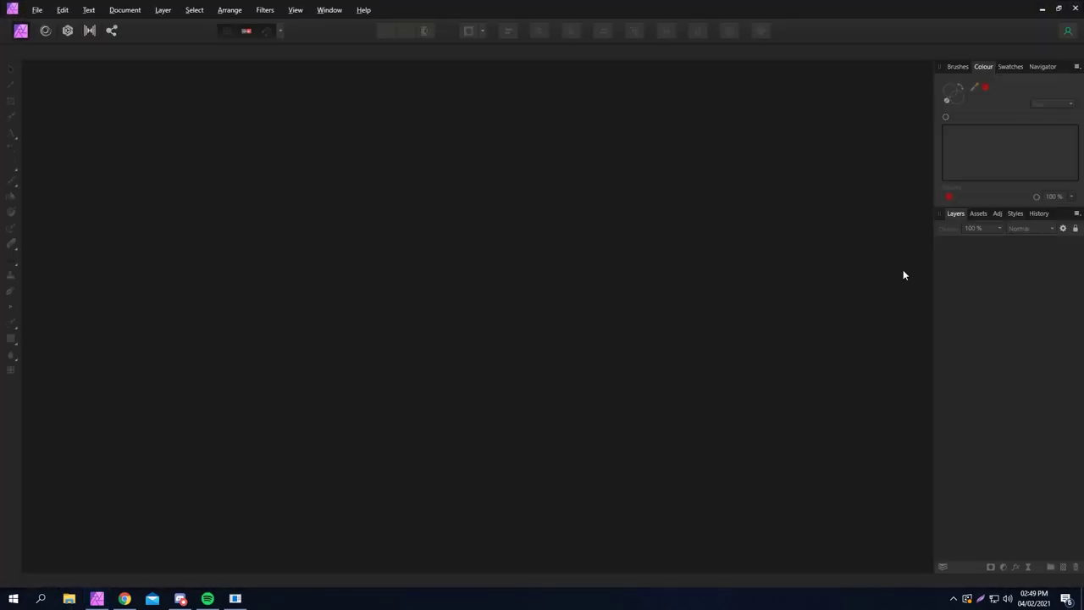
Start a new Affinity Photo document, then move SYNTHalt.png into the Not backgrounds folder
left_click(37, 11)
left_click(34, 55)
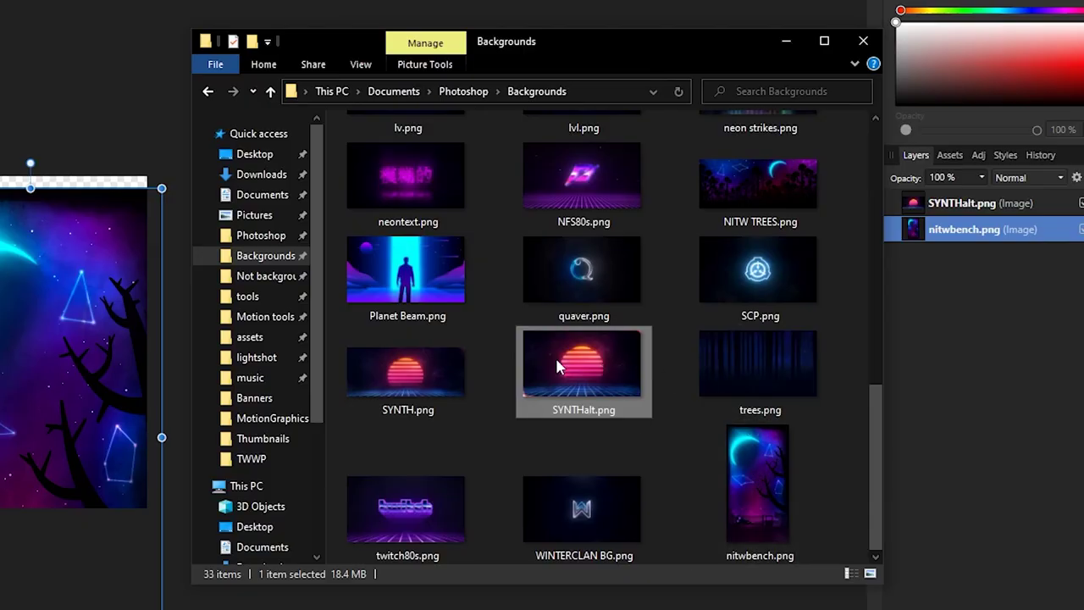
left_click_drag(559, 358, 274, 280)
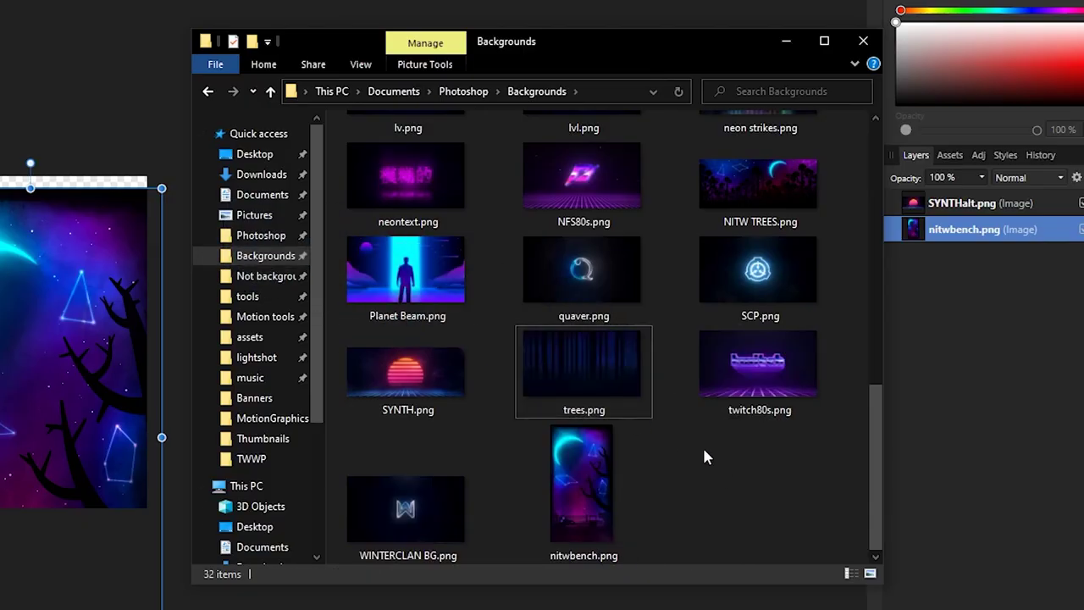
Delete nitwbench.png from Backgrounds and return to Affinity Photo's file commands
left_click(591, 475)
right_click(630, 463)
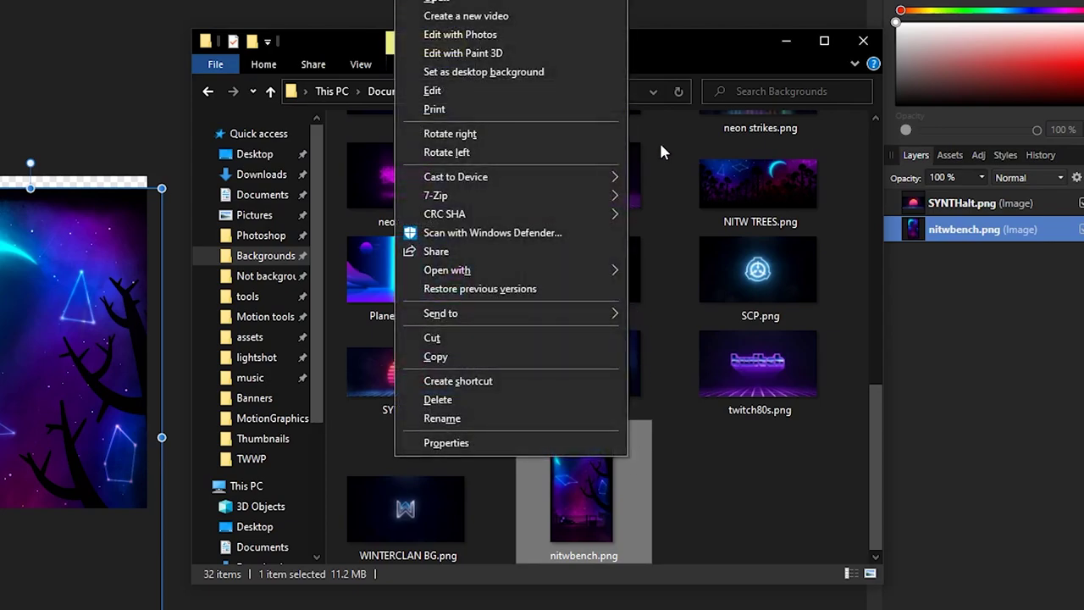
left_click(437, 400)
left_click(68, 358)
left_click(87, 23)
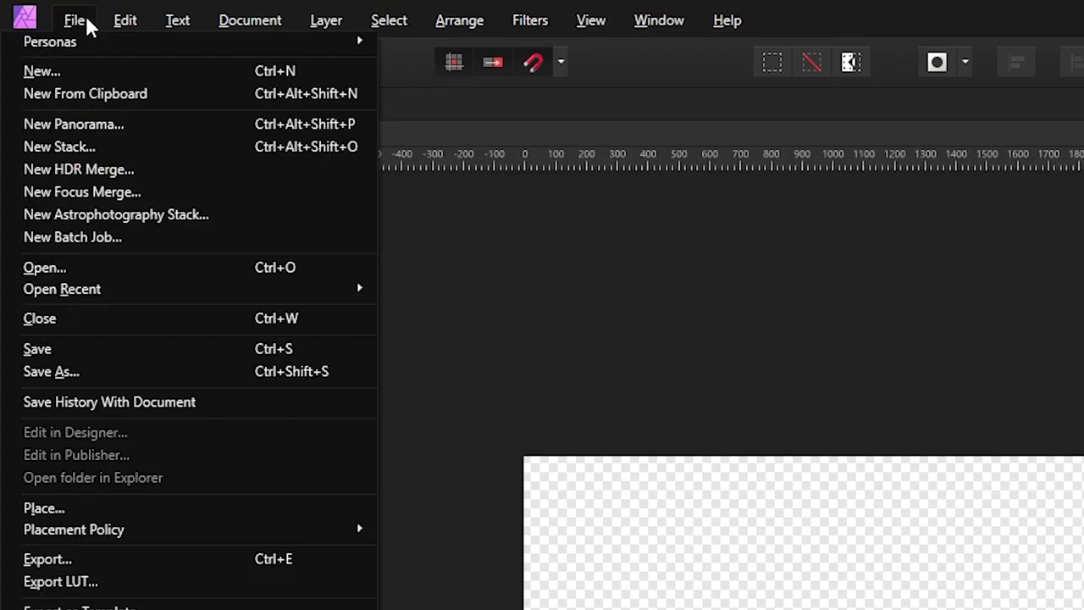
mouse_move(74, 529)
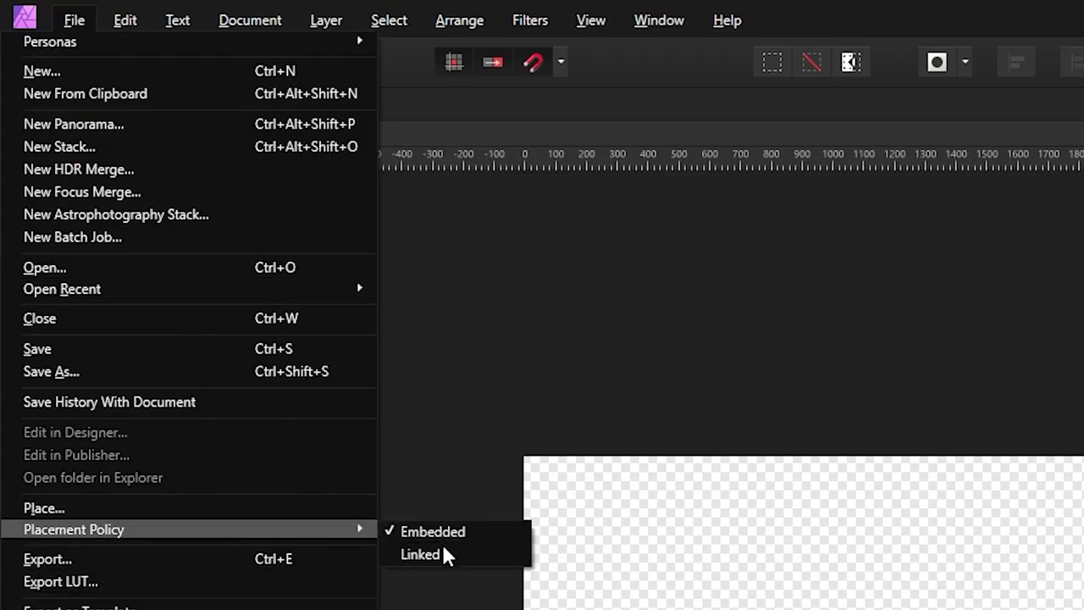
Set the placement policy to Linked and place AssassinsCreed80s.png onto the canvas
left_click(446, 554)
left_click_drag(537, 271, 566, 312)
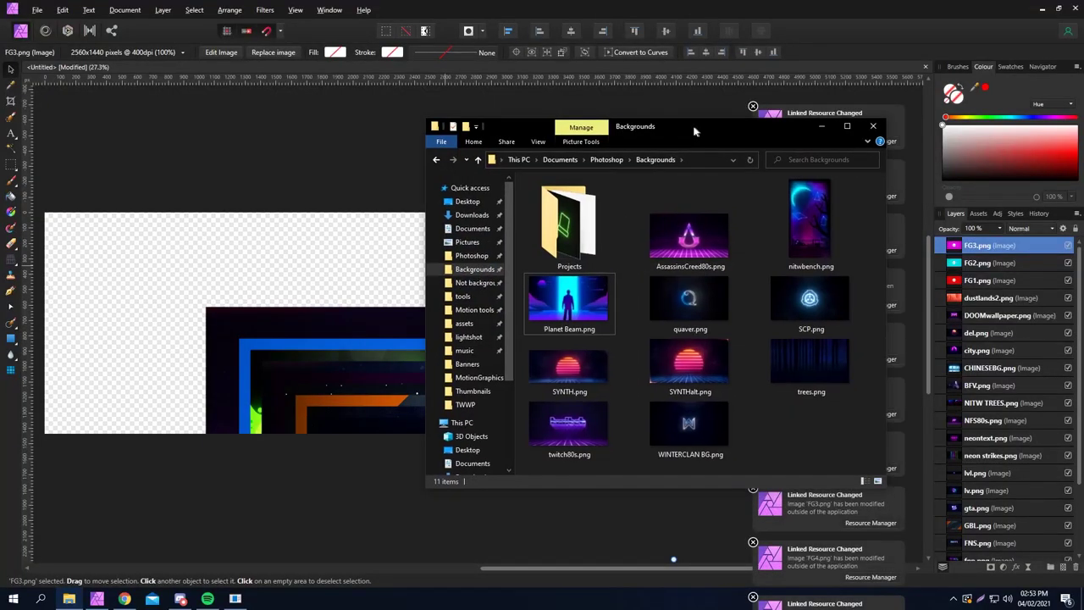
left_click(618, 331)
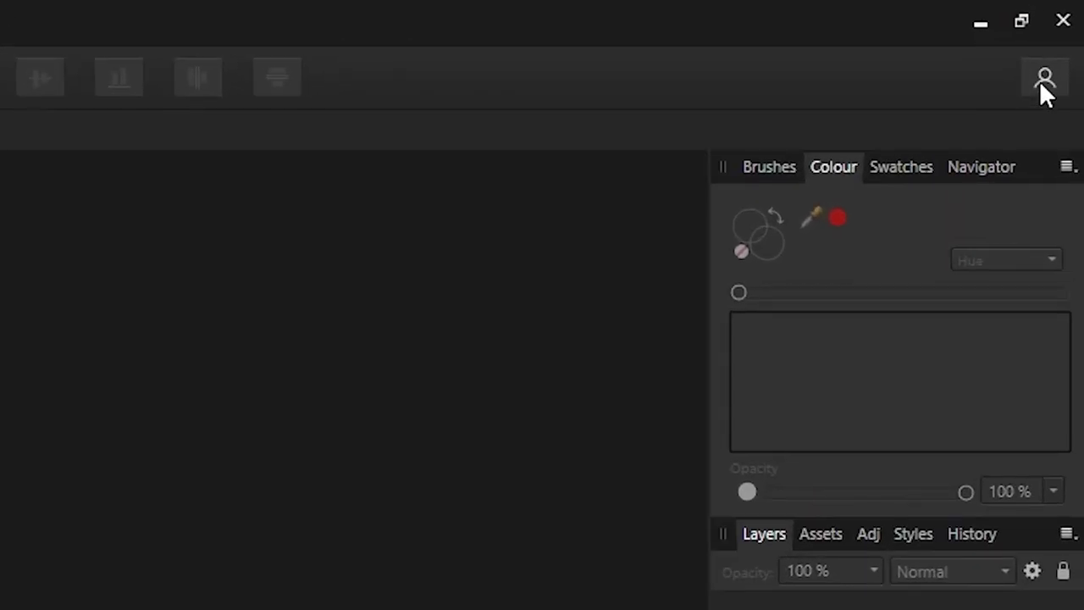
Open the Register Affinity Photo sign-in from the account icon at top-right
left_click(1040, 81)
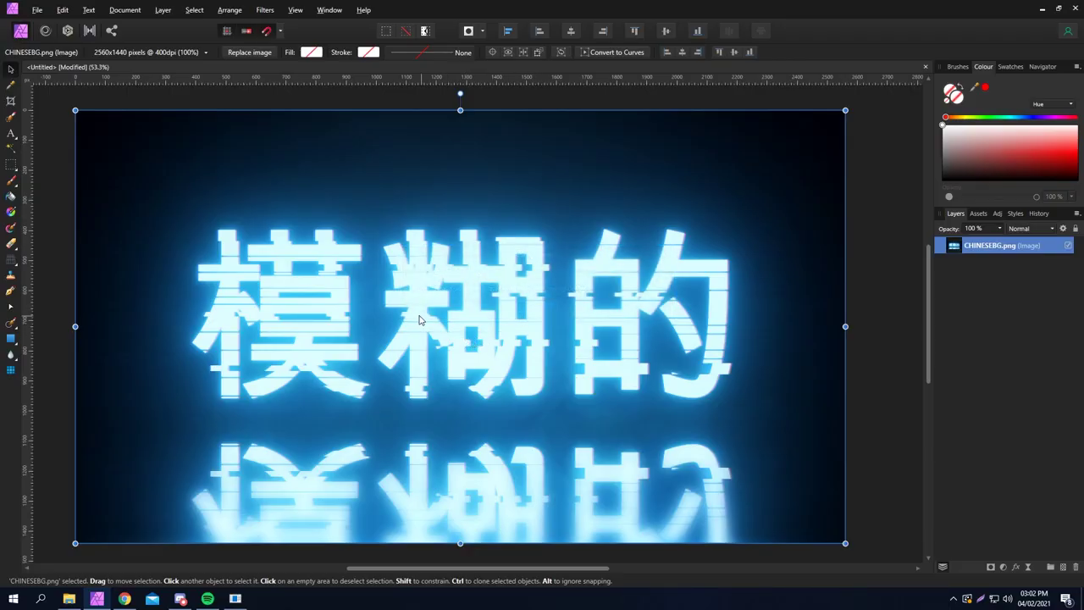
Warp the glowing Chinese text with two liquify push strokes
left_click(45, 31)
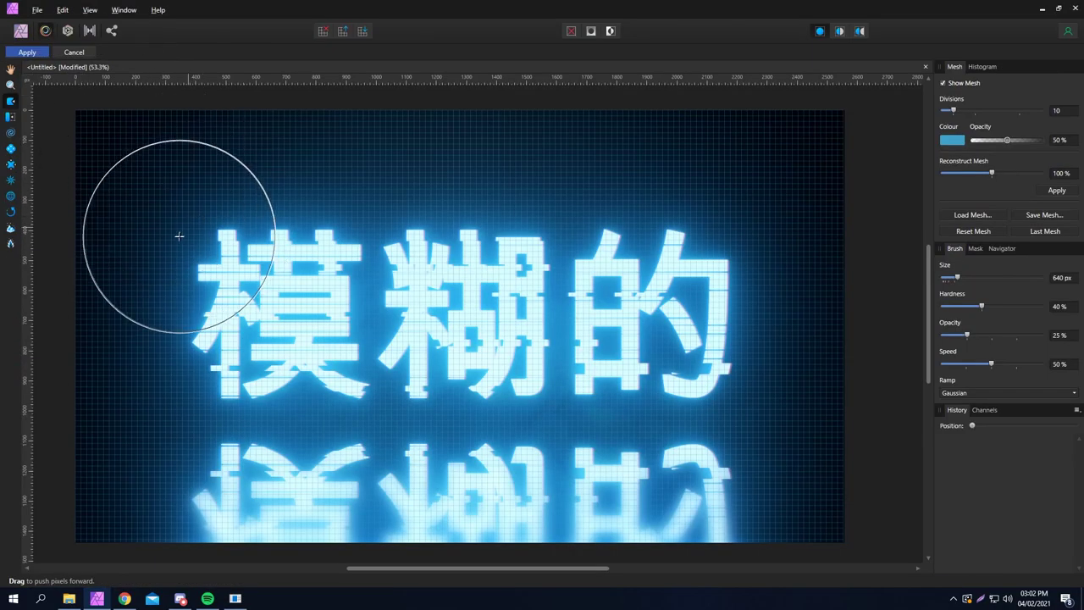
left_click_drag(182, 230, 737, 266)
mouse_move(735, 382)
left_mouse_down()
mouse_move(206, 375)
mouse_move(762, 242)
mouse_move(653, 448)
mouse_move(619, 310)
mouse_move(704, 230)
mouse_move(460, 243)
left_mouse_up()
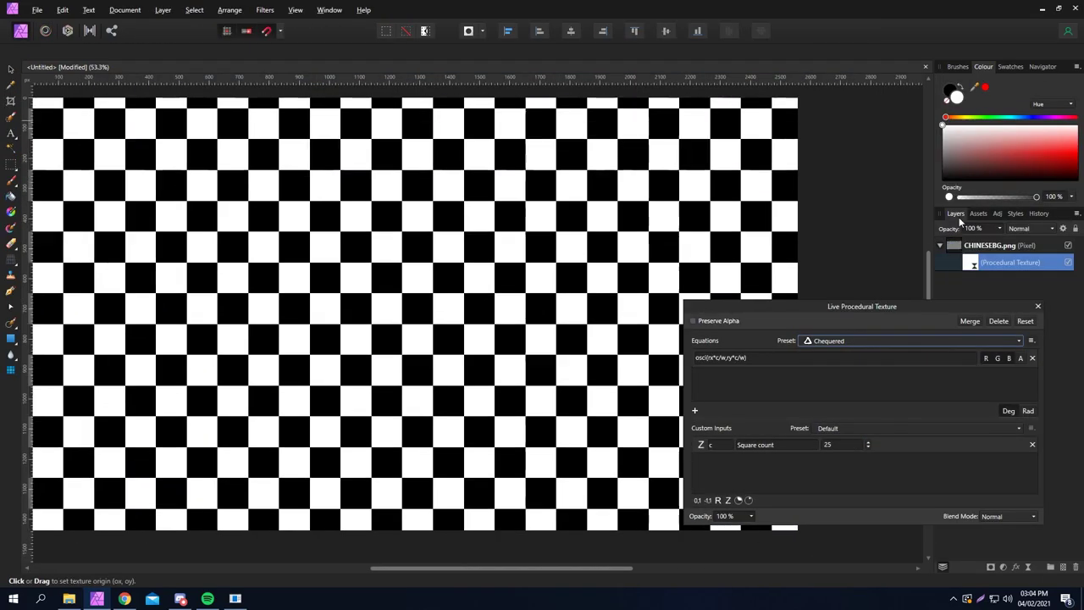
Switch the procedural texture to the Sine wave preset and add a tiled pattern layer
left_click(910, 340)
left_click(846, 398)
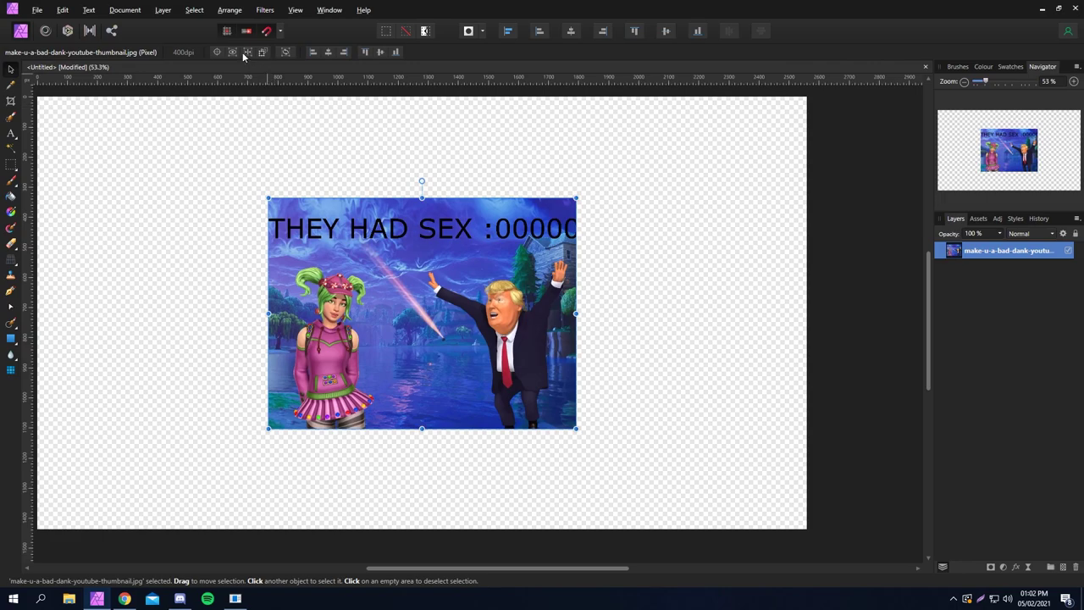
left_click(163, 9)
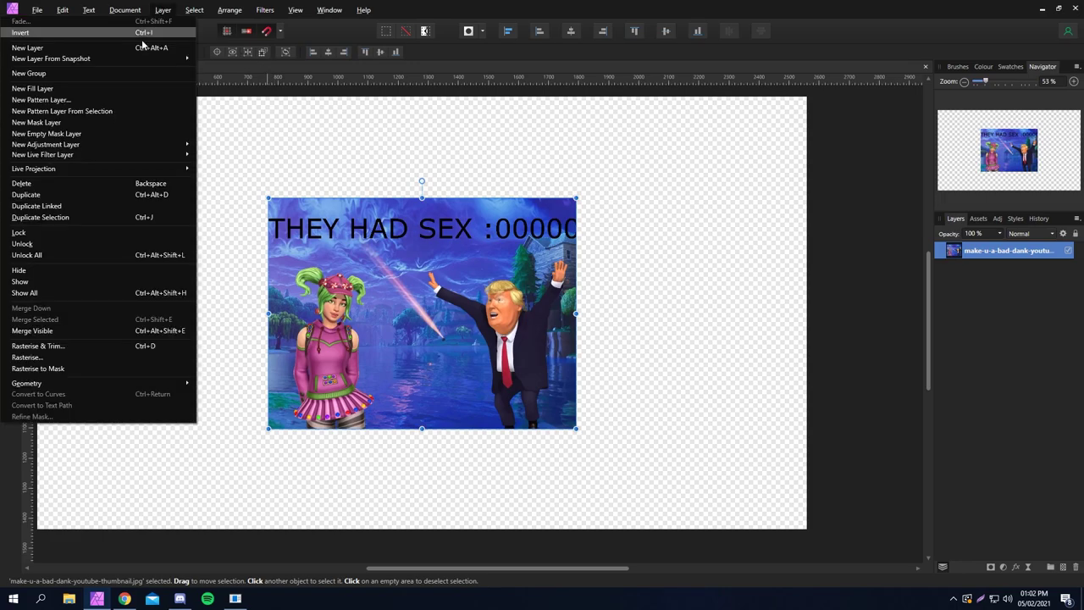
left_click(129, 111)
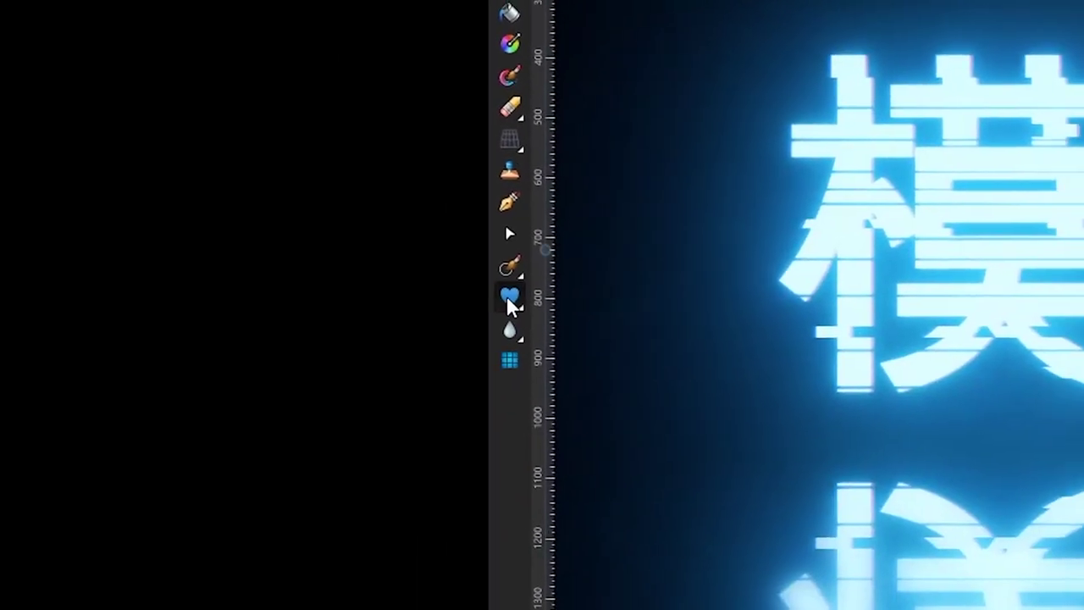
Drag out a white heart shape over the first Chinese character
left_click(510, 297)
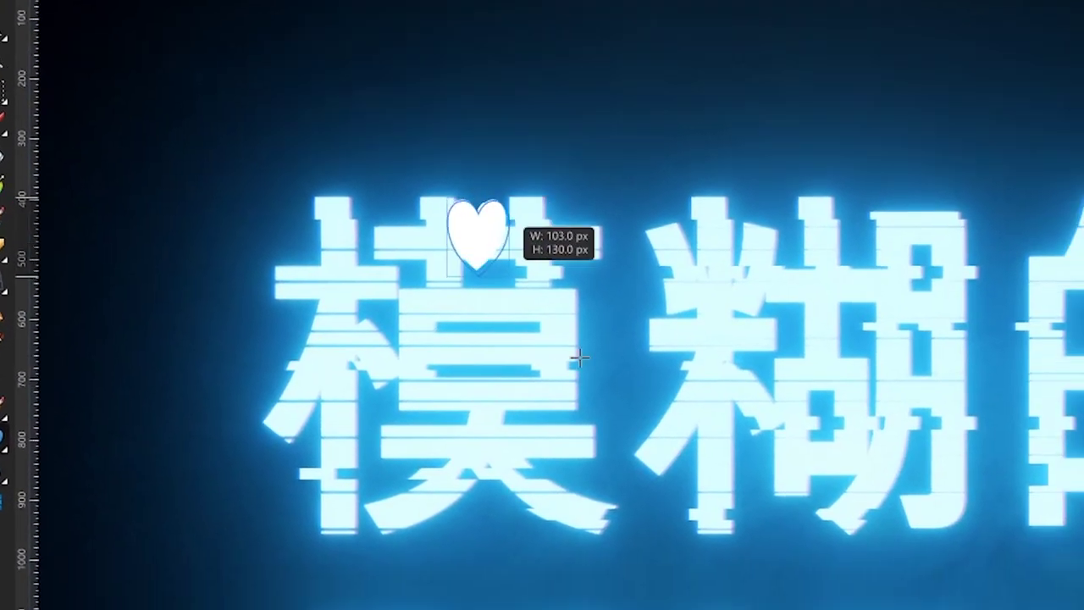
left_click_drag(474, 222, 608, 391)
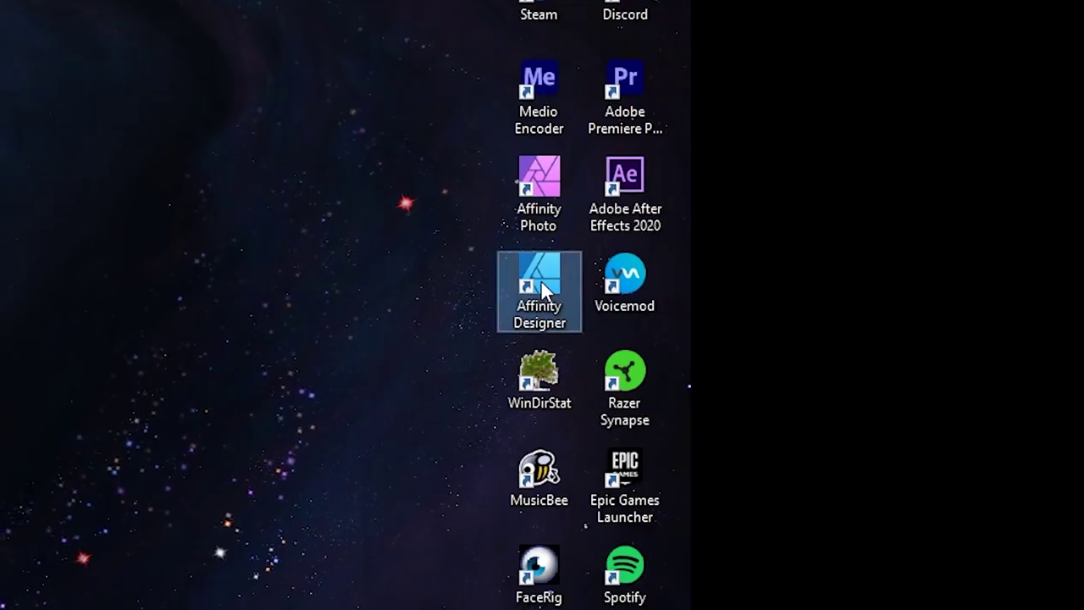
Delete the Affinity Designer desktop shortcut and confirm its permanent removal
right_click(540, 280)
left_click(542, 291)
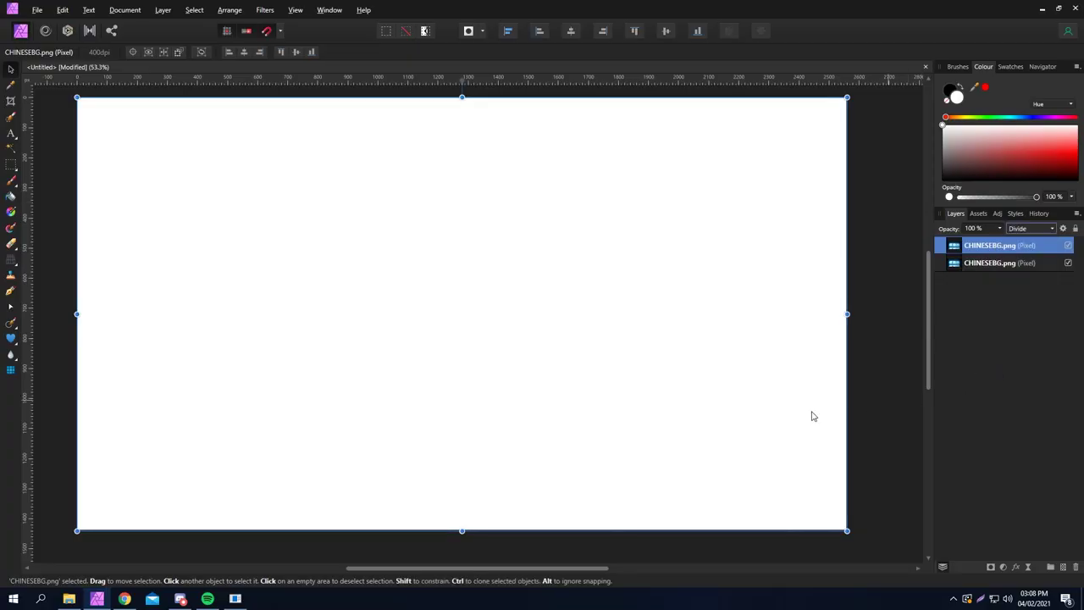
left_click_drag(726, 424, 714, 323)
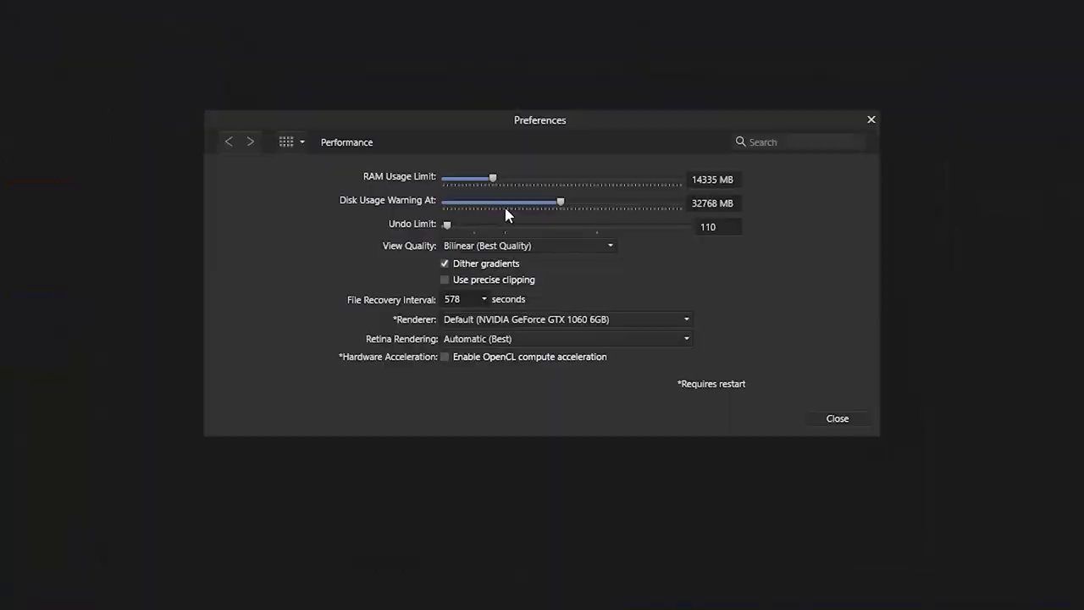
Tick Enable OpenCL in the Performance preferences
left_click(453, 359)
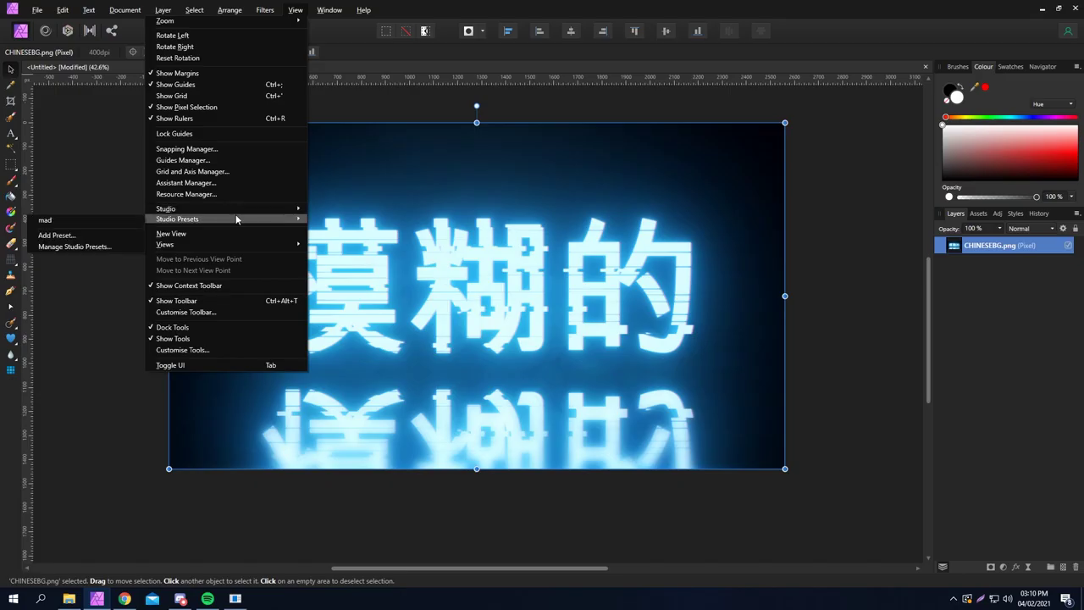